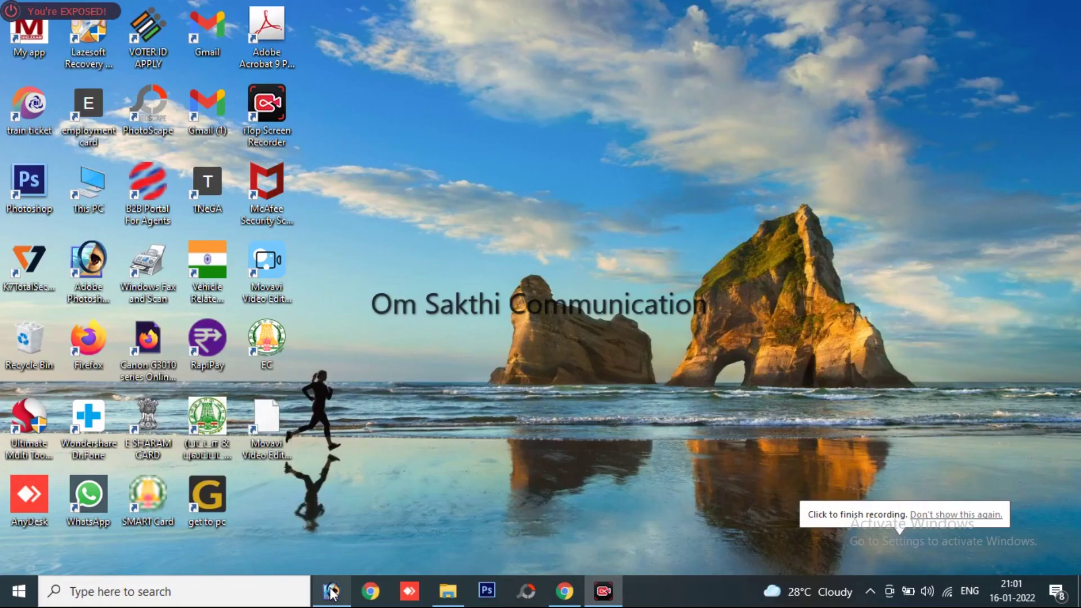
# Step: Open My photo.png from the Downloads folder and maximize its document window
pyautogui.click(331, 591)
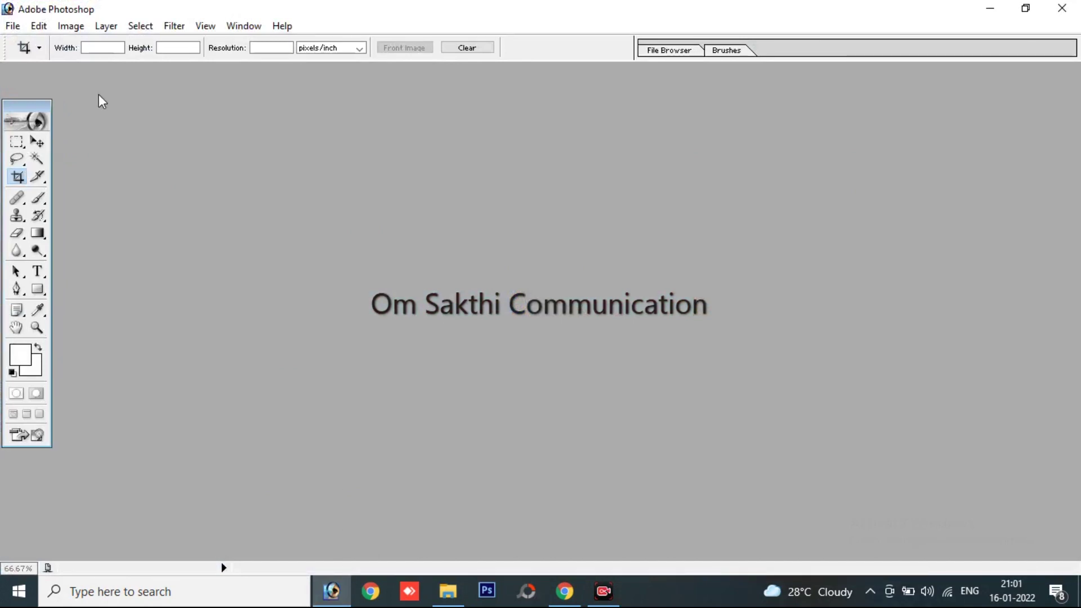
pyautogui.click(14, 26)
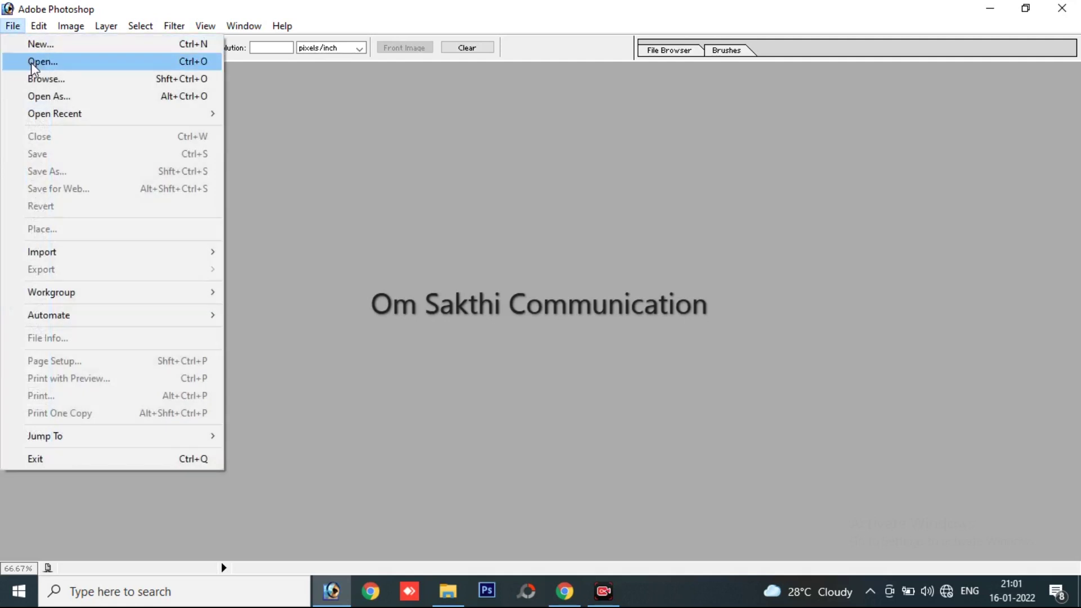
pyautogui.click(32, 63)
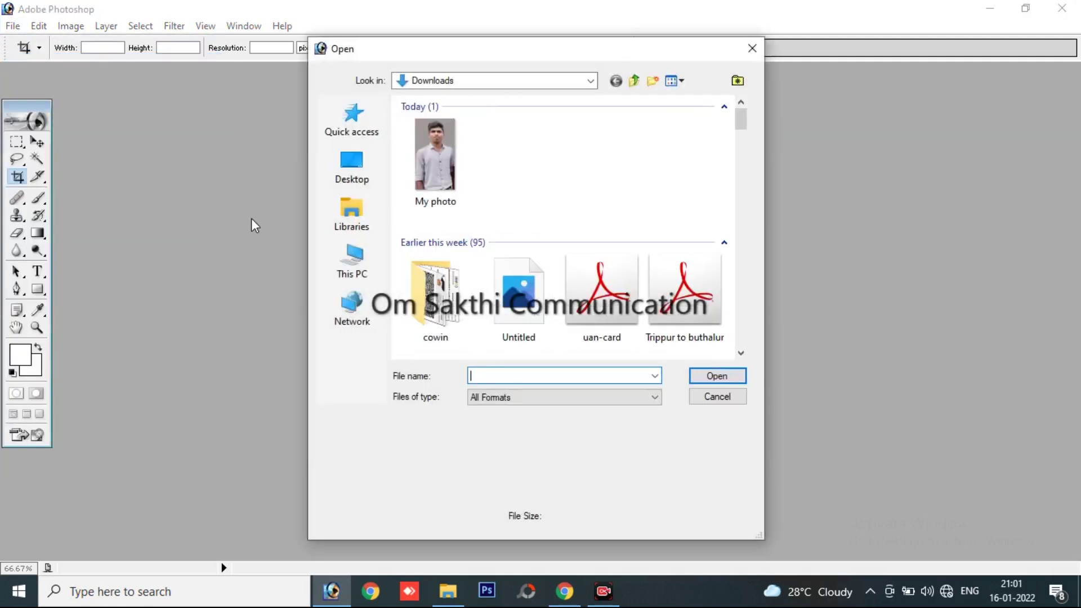
pyautogui.click(442, 174)
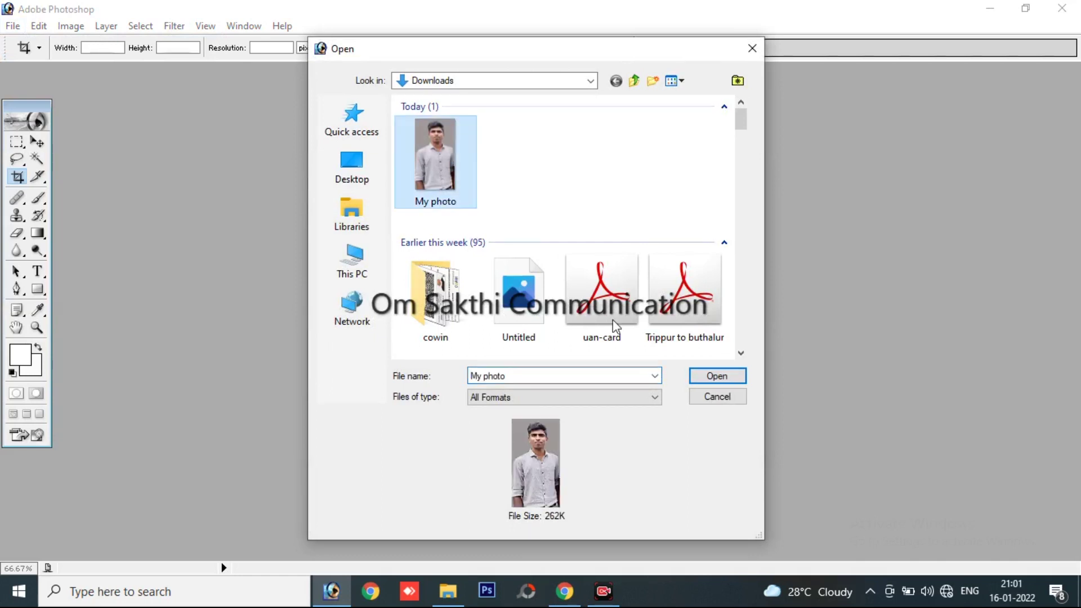
pyautogui.click(738, 374)
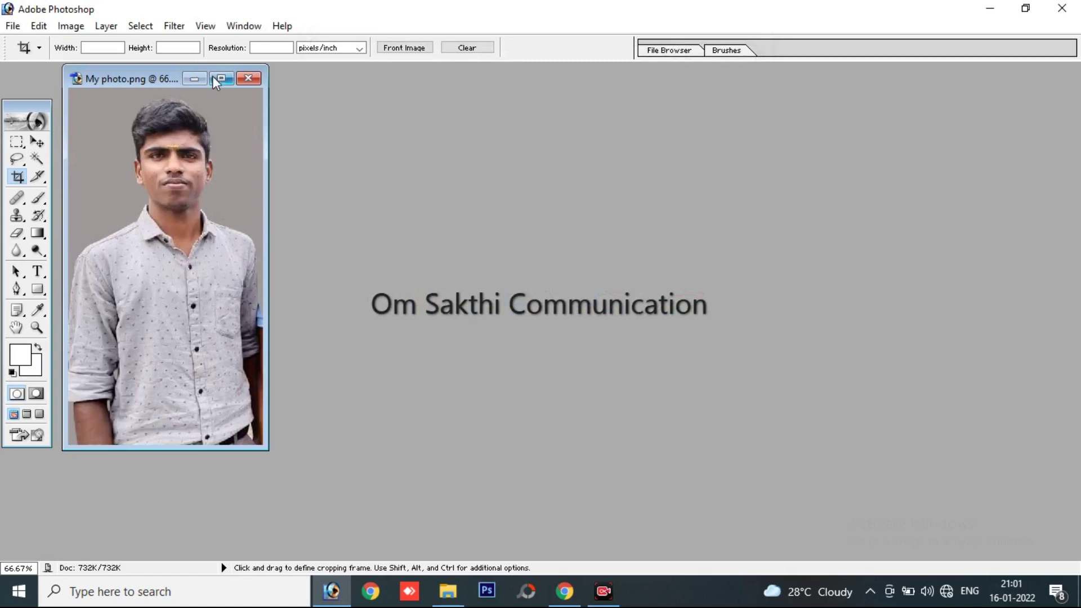
pyautogui.doubleClick(212, 76)
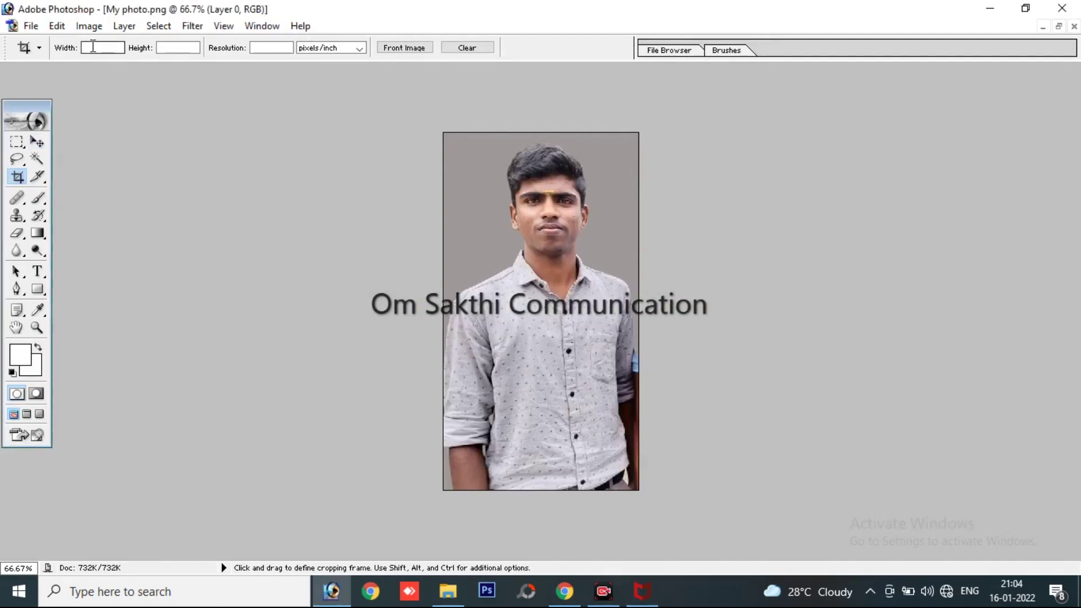
# Step: Set the crop size to 1.5 in wide by 2 in high at 200 pixels per inch
pyautogui.click(93, 48)
pyautogui.write('1.5')
pyautogui.write(' IN')
pyautogui.click(181, 48)
pyautogui.write('2 in')
pyautogui.click(255, 47)
pyautogui.write('200')
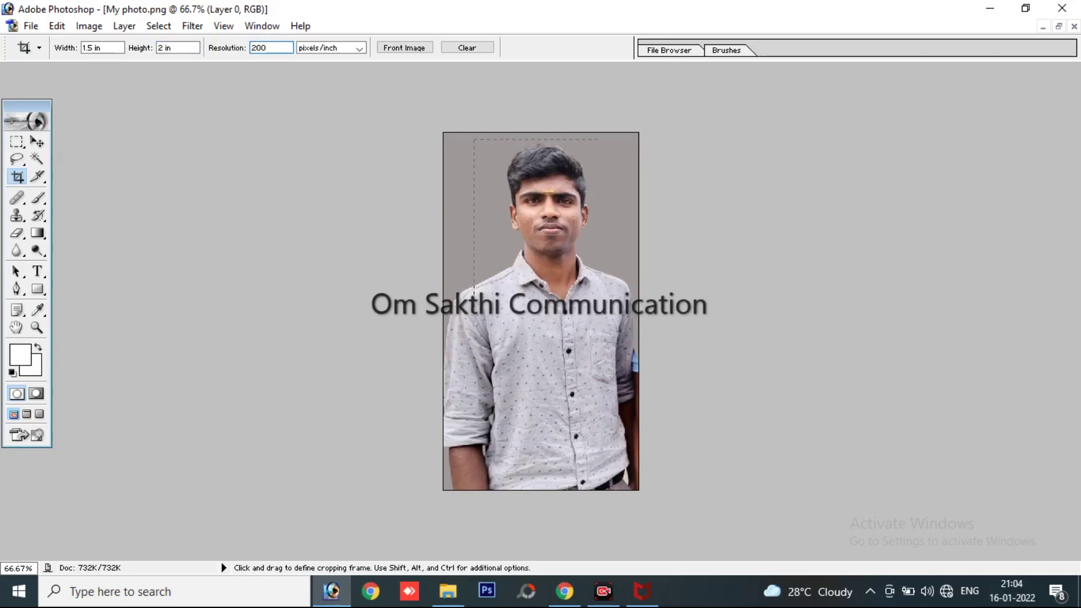
# Step: Frame the head and shoulders with the crop box, centre the face, and apply the crop
pyautogui.moveTo(576, 276); pyautogui.dragTo(612, 325)
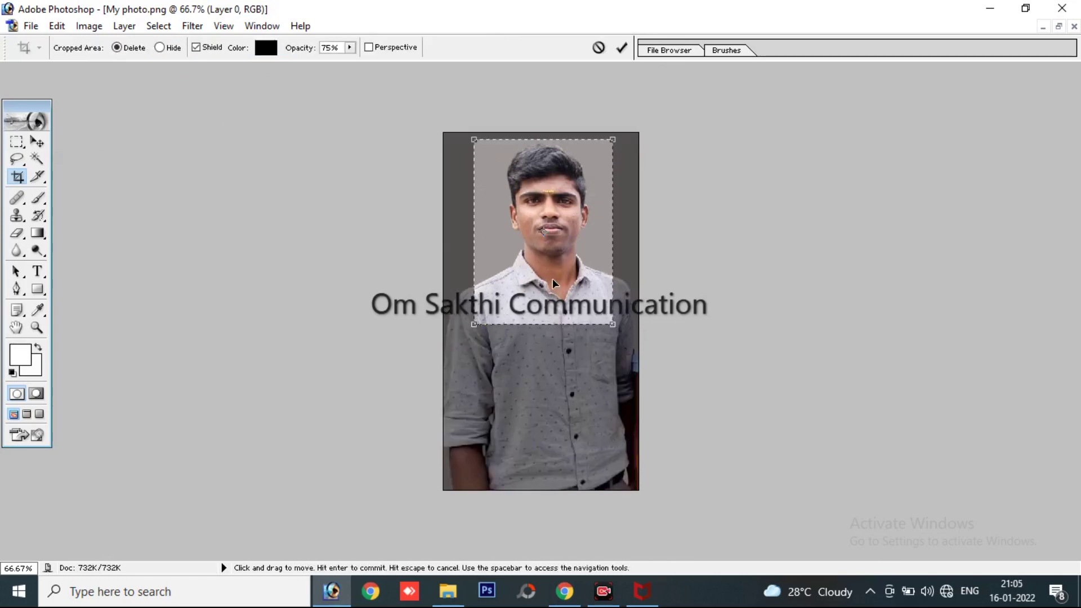
pyautogui.moveTo(552, 278); pyautogui.dragTo(556, 278)
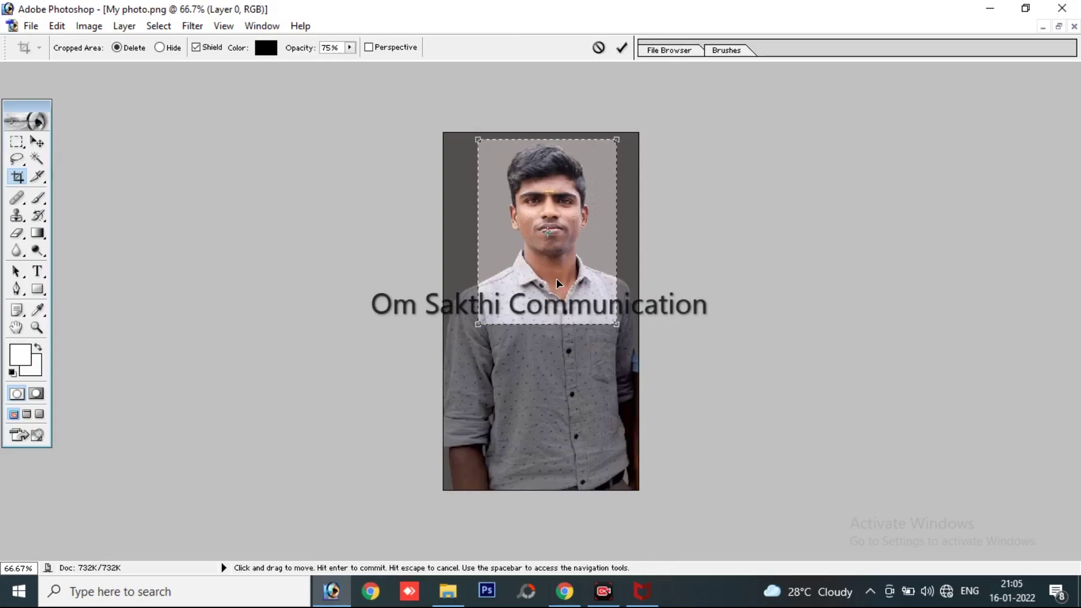
pyautogui.press('Return')
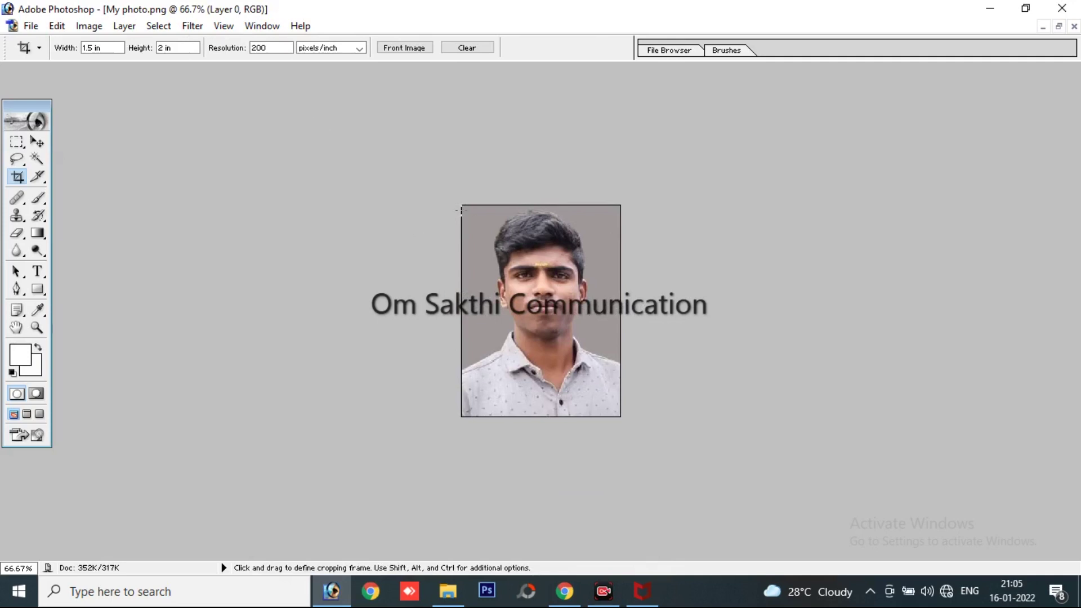
# Step: Show the Actions panel and clear all saved actions, confirming the deletion
pyautogui.click(261, 26)
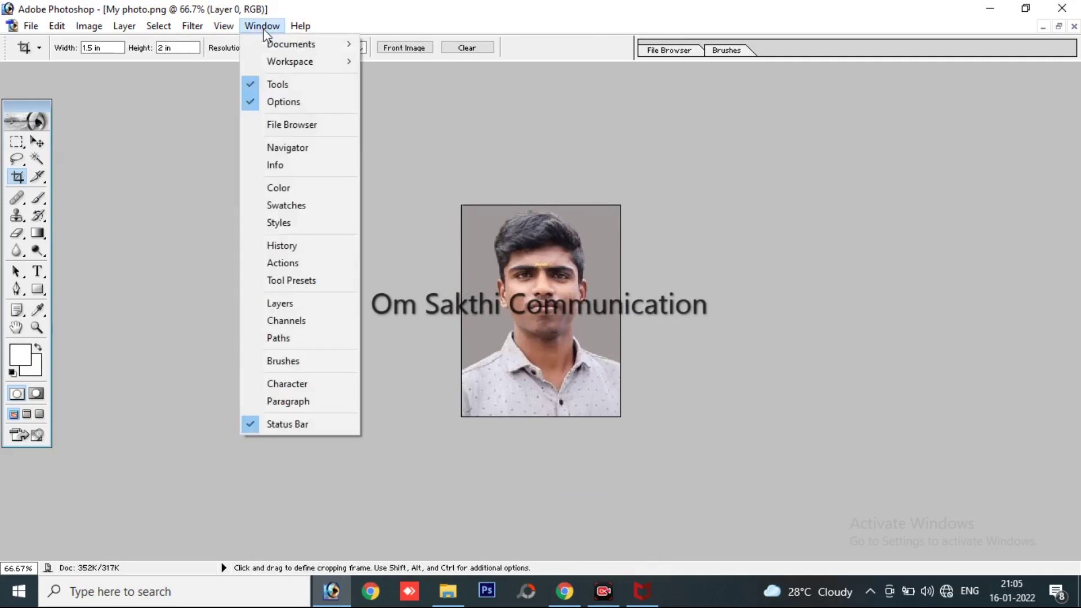
pyautogui.click(282, 263)
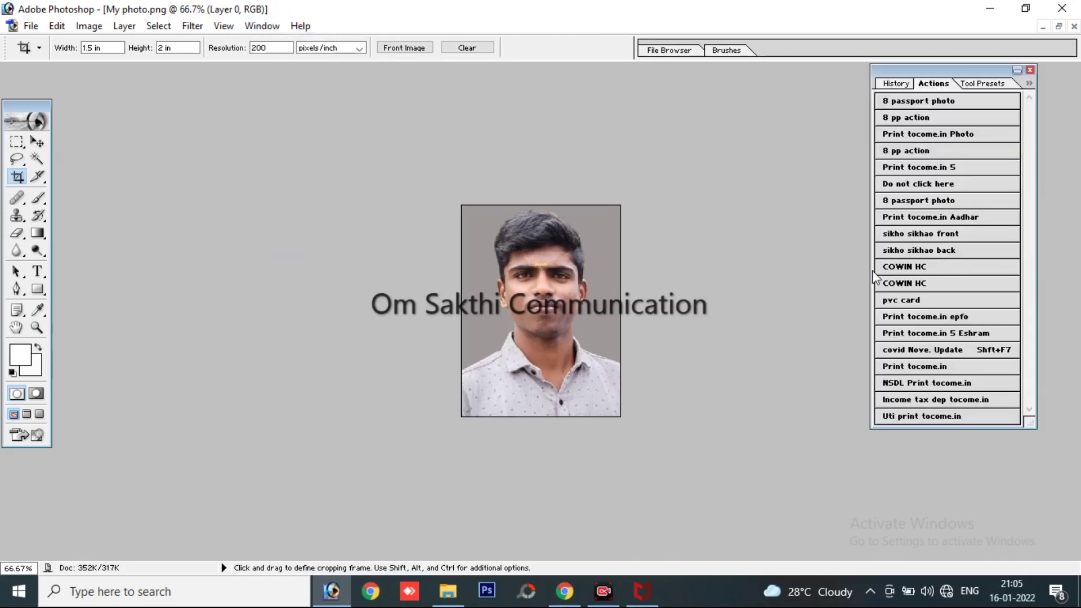
pyautogui.click(936, 272)
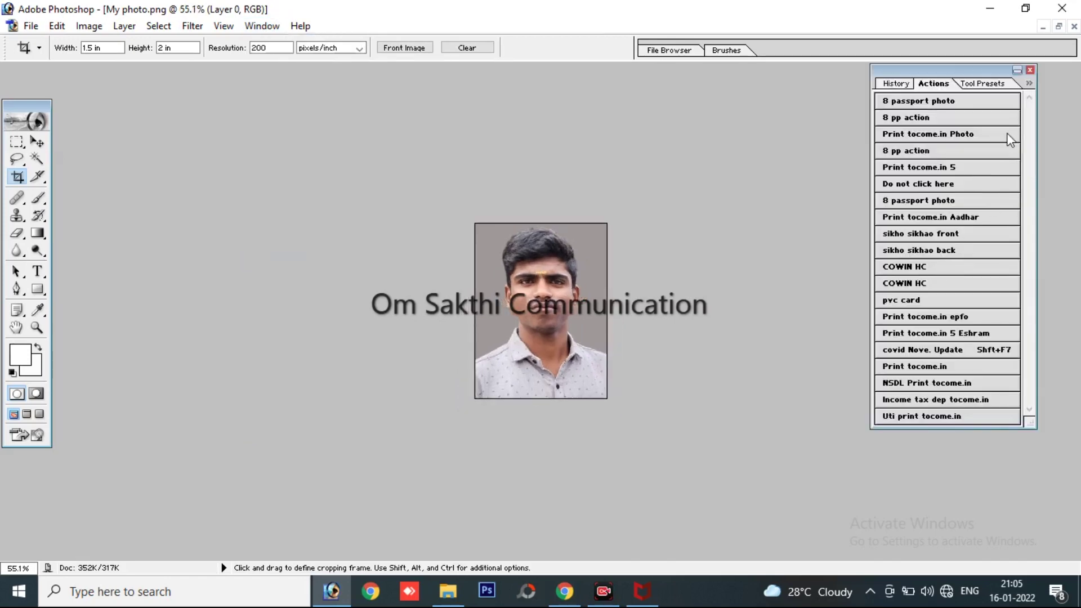
pyautogui.click(1029, 84)
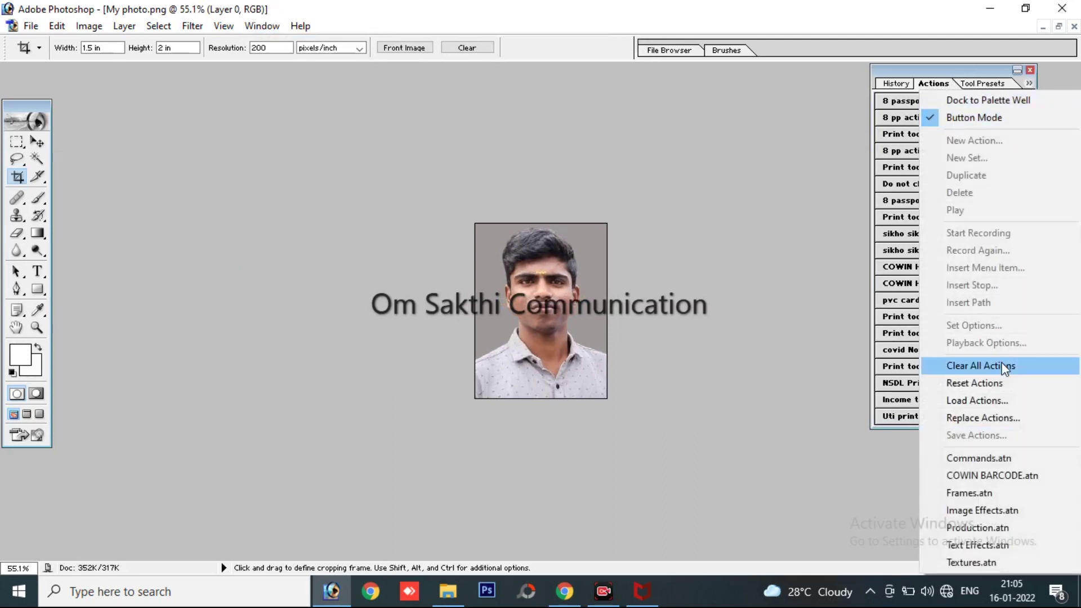
pyautogui.click(1003, 367)
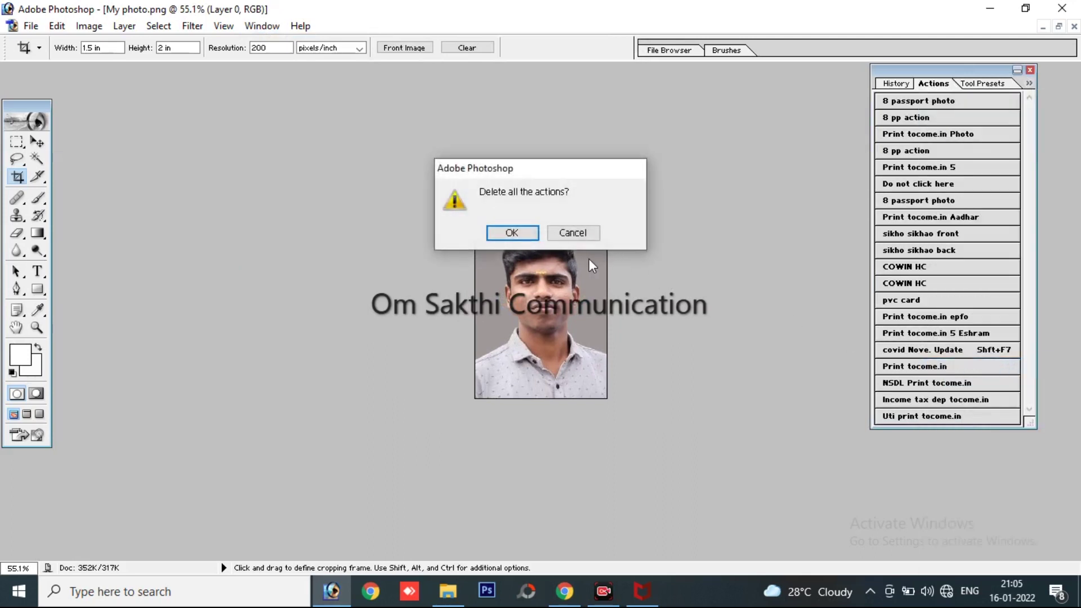
pyautogui.click(528, 235)
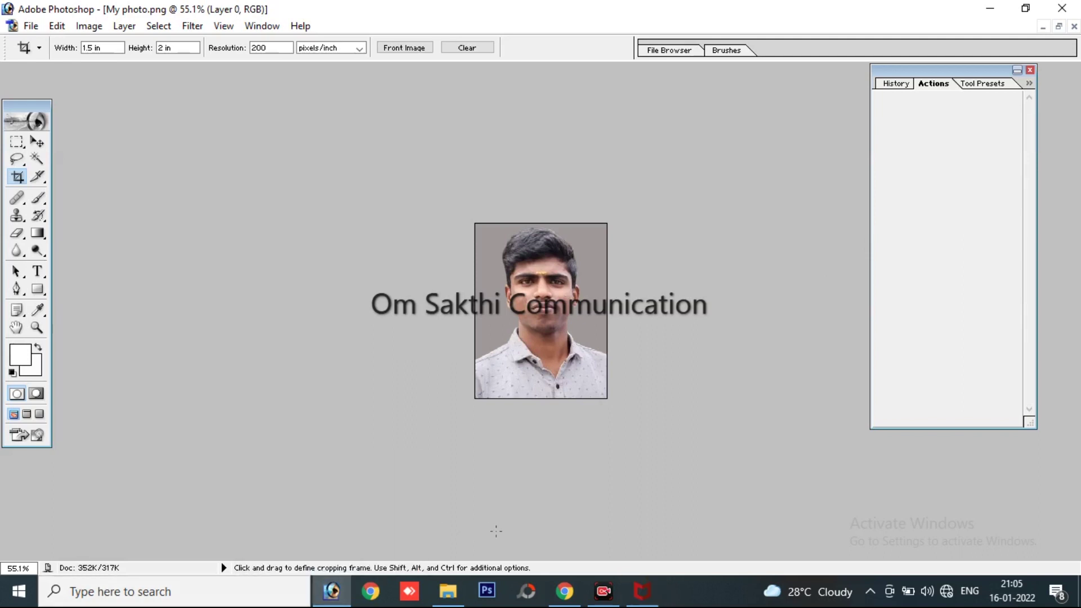
pyautogui.click(448, 594)
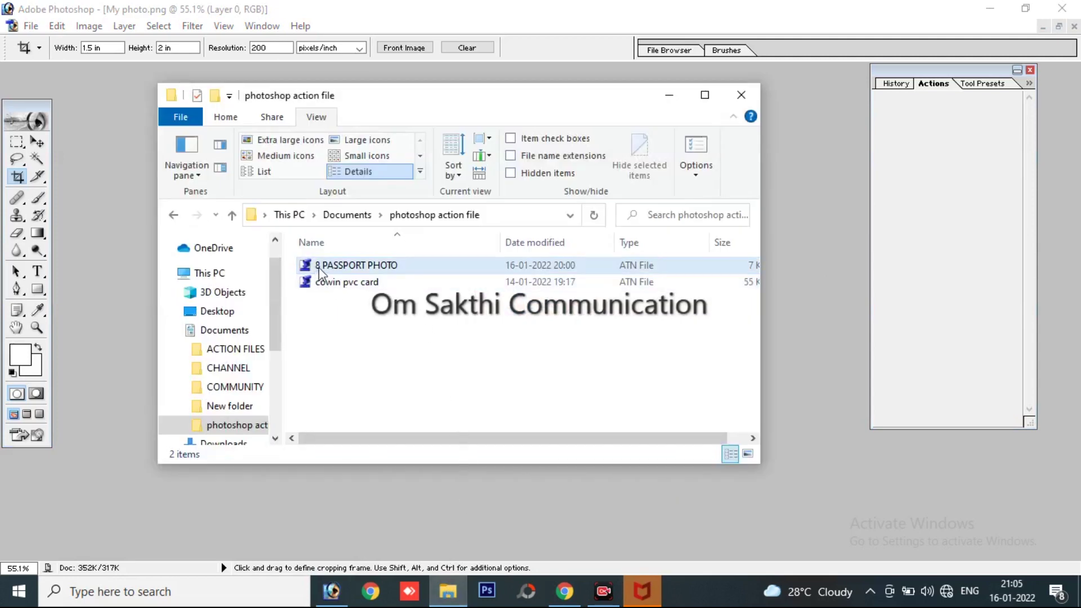
# Step: Drag the 8 PASSPORT PHOTO .atn file from 'photoshop action file' into Photoshop's Actions panel
pyautogui.moveTo(356, 265)
pyautogui.moveTo(329, 274)
pyautogui.mouseDown()
pyautogui.moveTo(549, 264)
pyautogui.moveTo(930, 199)
pyautogui.mouseUp()
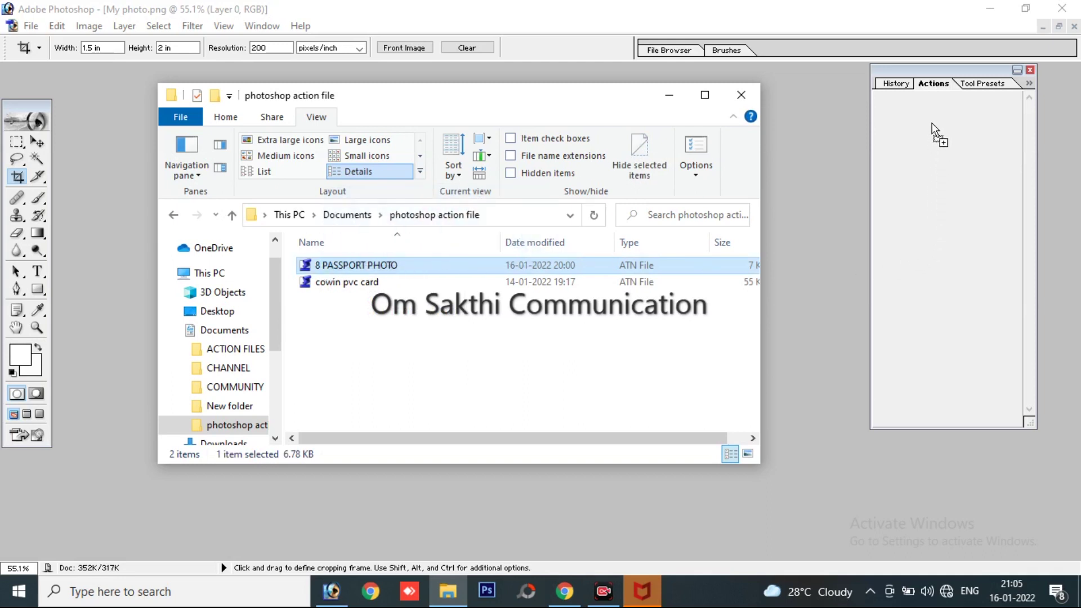
pyautogui.moveTo(932, 123); pyautogui.dragTo(931, 123)
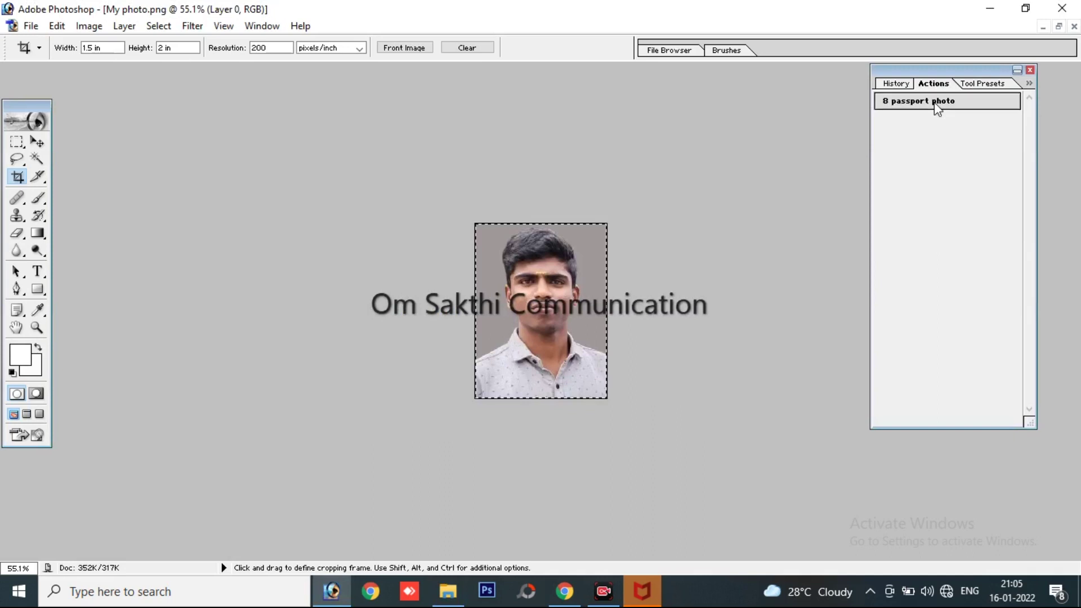
# Step: Run the 8 passport photo action, fit the portrait into the frame, and commit to tile eight copies
pyautogui.click(936, 104)
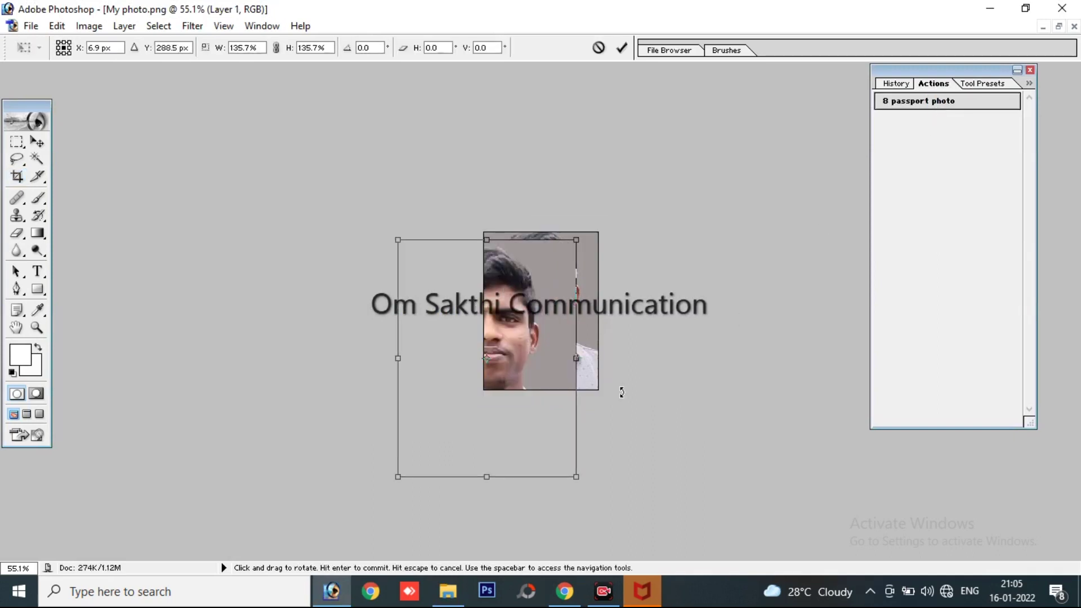
pyautogui.moveTo(540, 425)
pyautogui.mouseDown()
pyautogui.moveTo(565, 417)
pyautogui.moveTo(541, 419)
pyautogui.mouseUp()
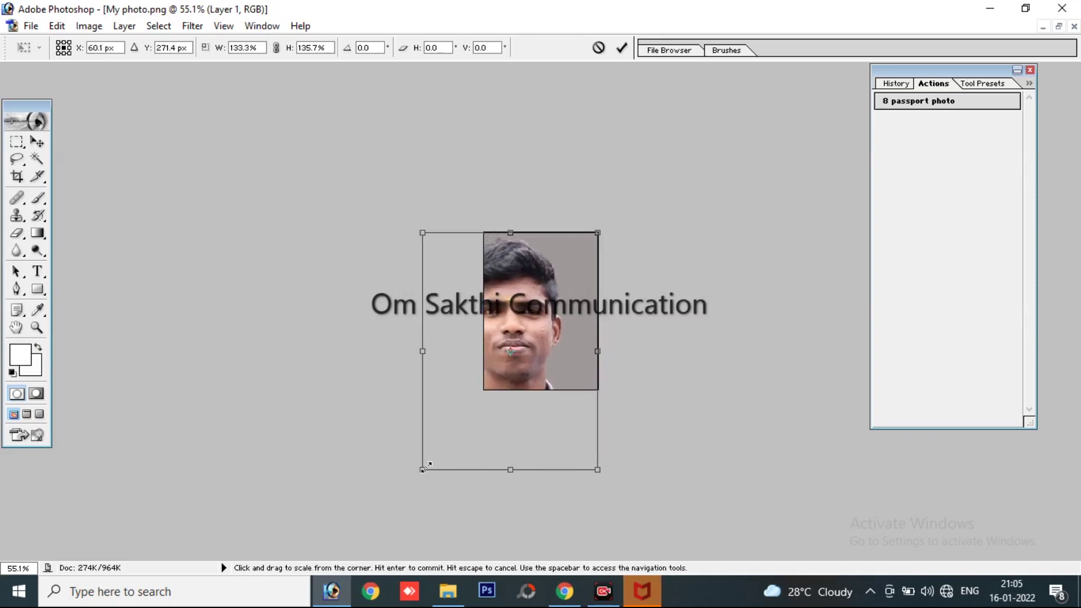
pyautogui.moveTo(419, 469); pyautogui.dragTo(484, 390)
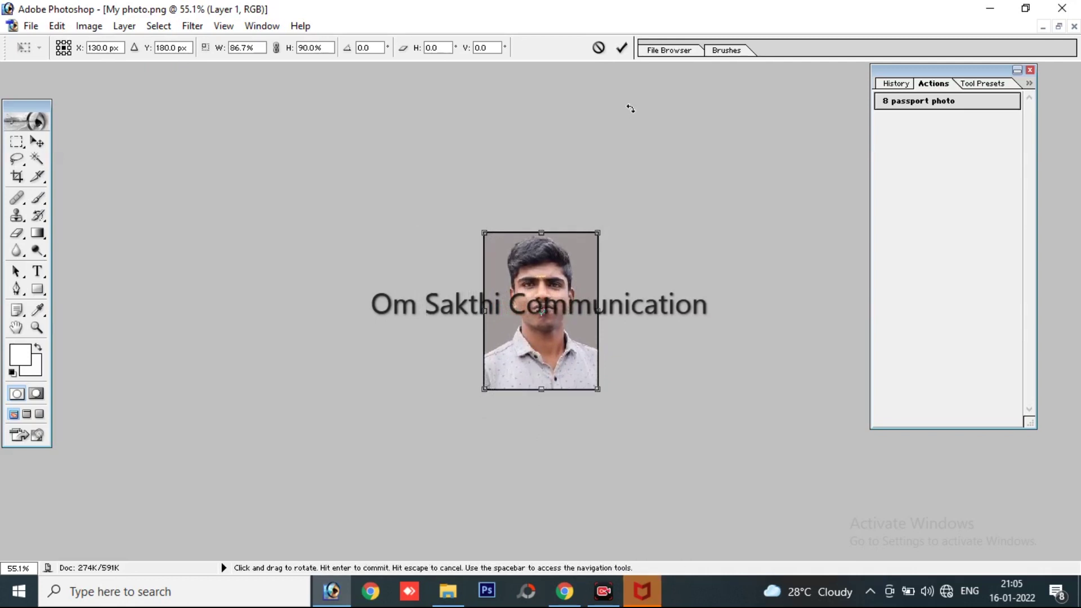
pyautogui.press('Return')
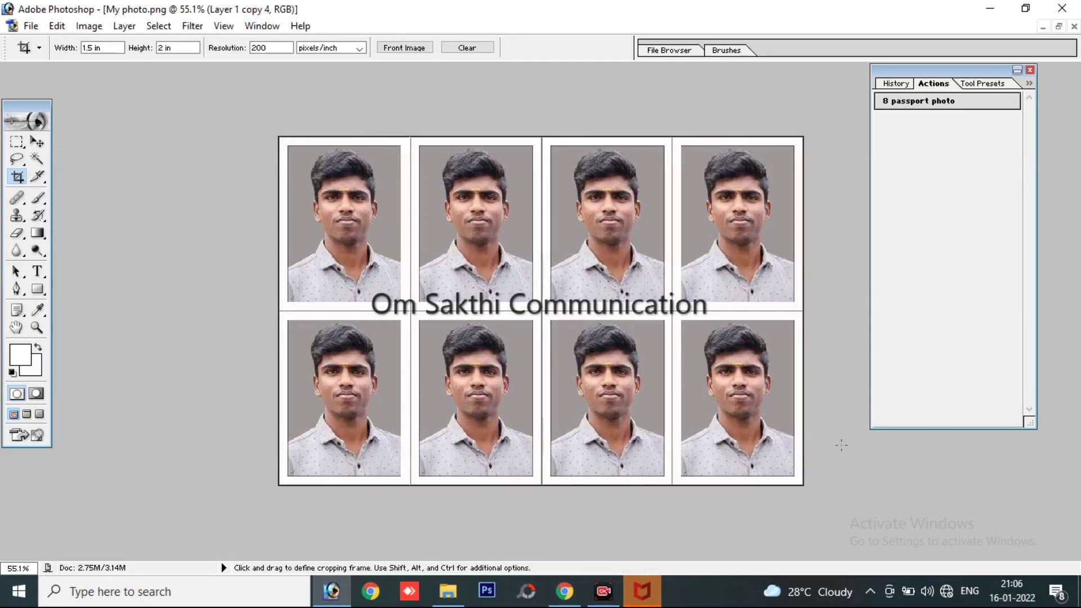
# Step: Open the print settings and confirm A4 paper in Page Setup
pyautogui.hotkey('ctrl', 'alt', 'p')
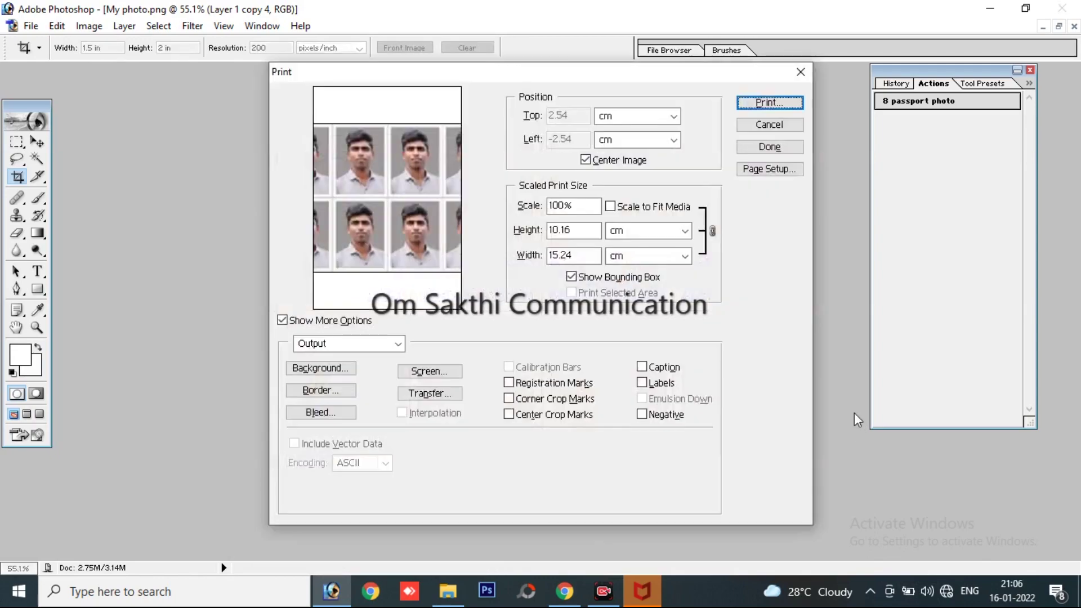
pyautogui.click(771, 167)
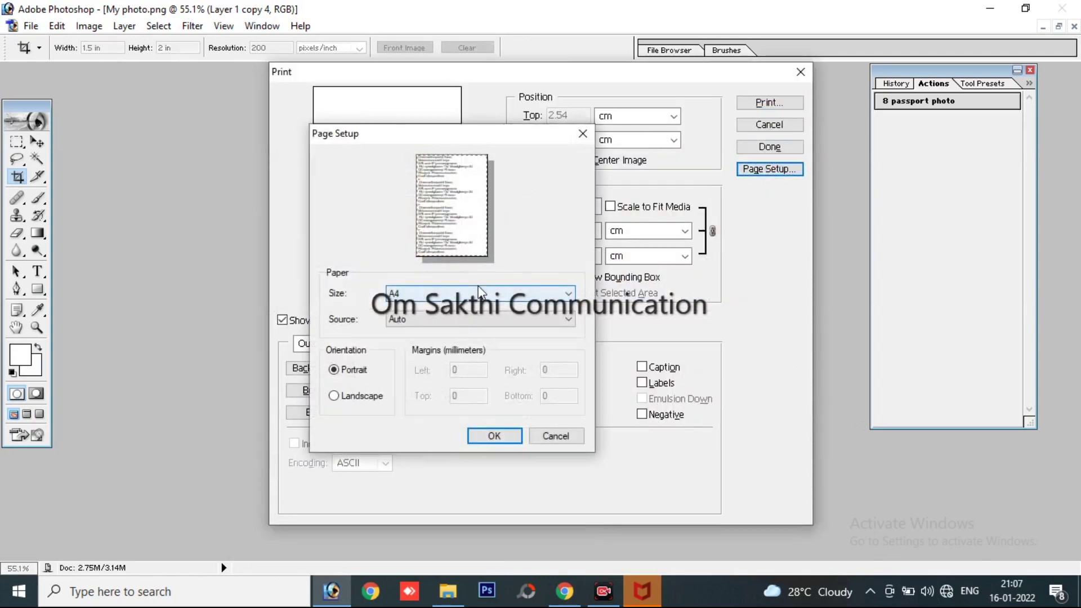
pyautogui.click(498, 434)
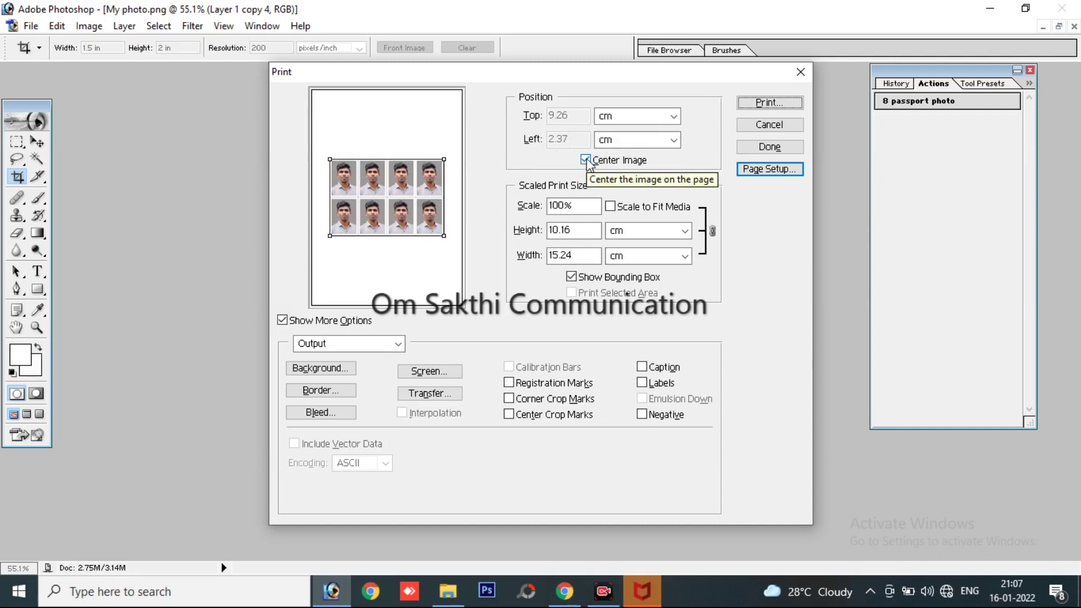
# Step: Turn off Center Image, set the Top position to 0, and clear the Left position
pyautogui.click(586, 160)
pyautogui.click(585, 115)
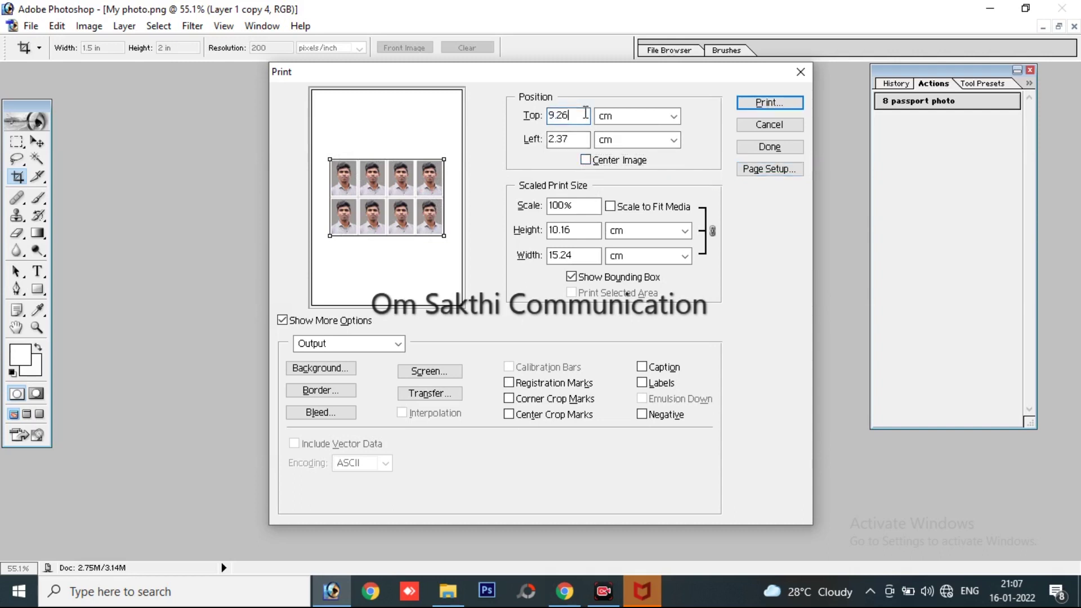
pyautogui.press('BackSpace')
pyautogui.press('BackSpace')
pyautogui.press('BackSpace')
pyautogui.press('BackSpace')
pyautogui.write('0')
pyautogui.click(588, 139)
pyautogui.press('BackSpace')
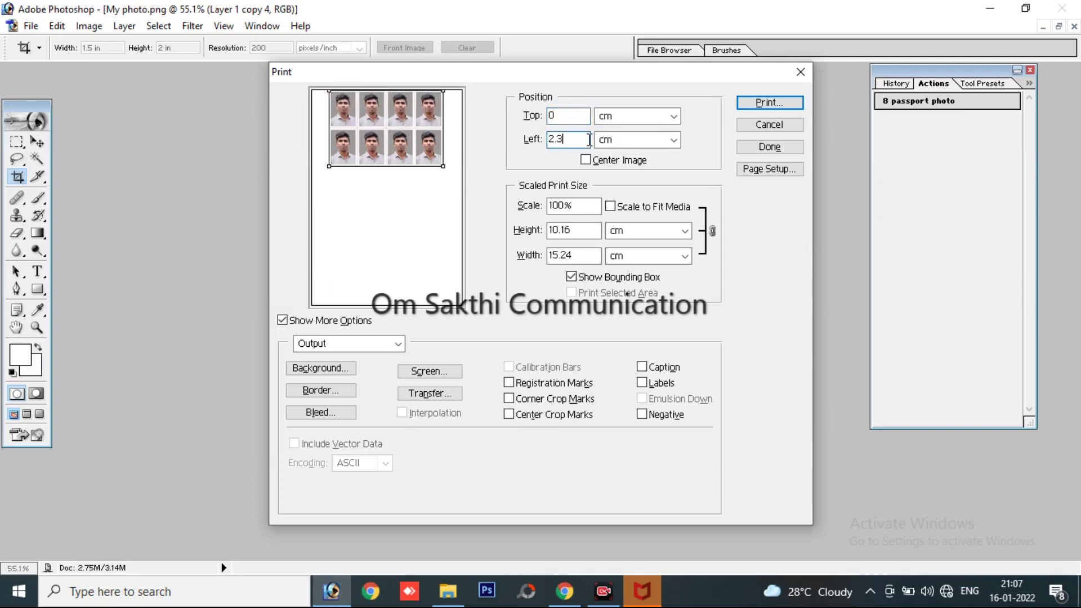
pyautogui.press('BackSpace')
pyautogui.press('BackSpace')
pyautogui.press('BackSpace')
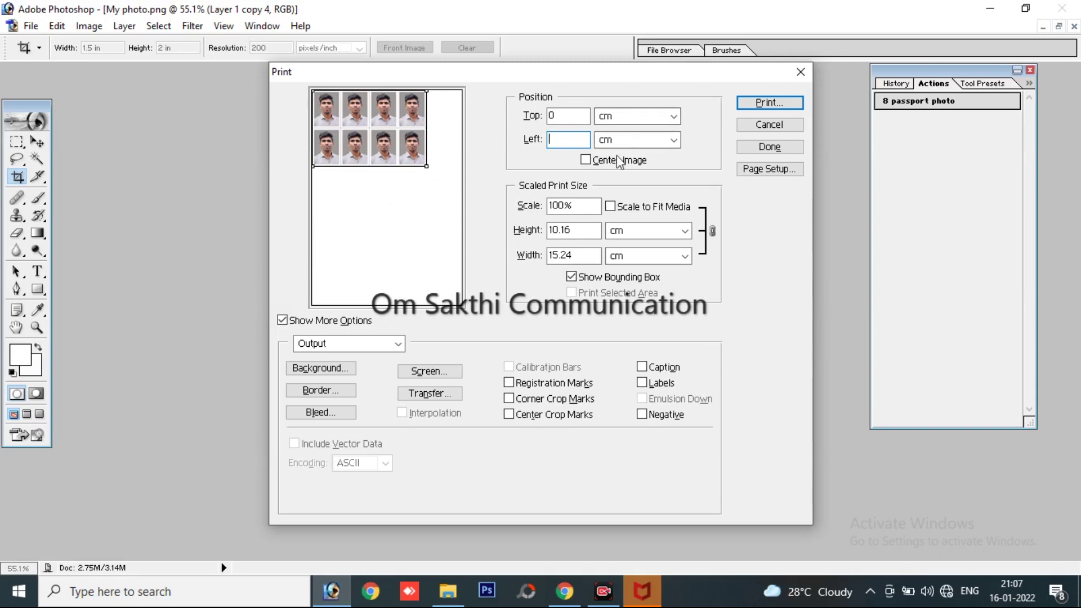
pyautogui.click(782, 103)
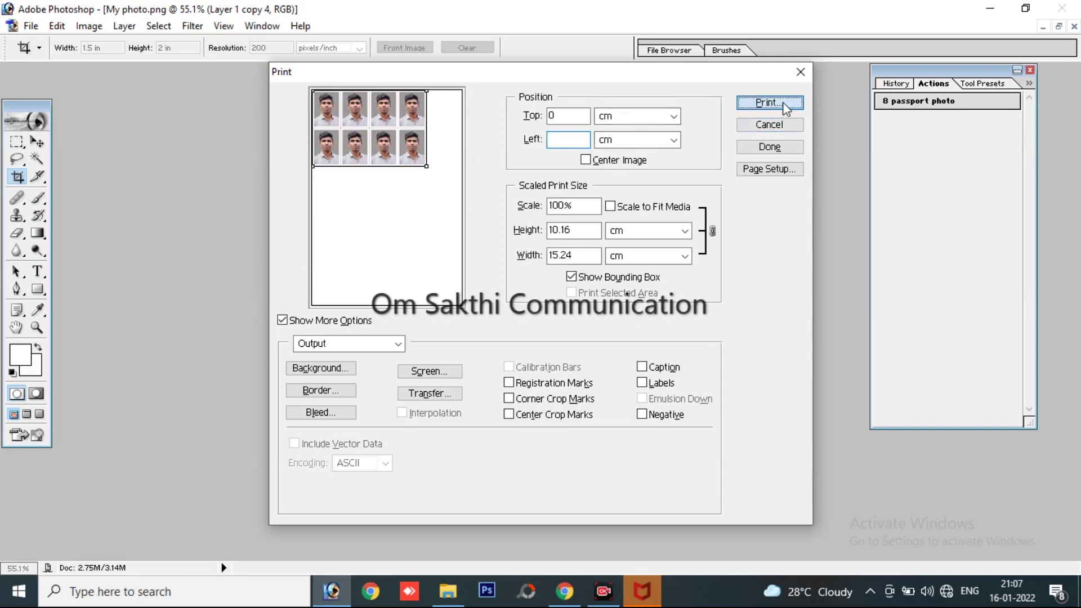
# Step: Select the Canon G3010 series printer and apply its Photo Printing preset
pyautogui.click(542, 115)
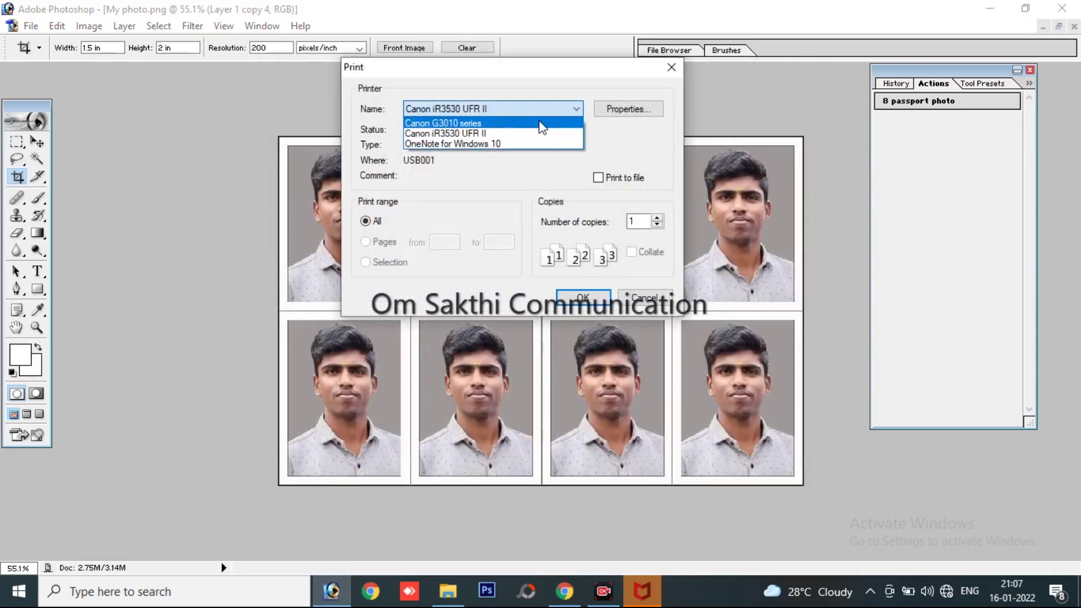
pyautogui.click(541, 124)
pyautogui.click(607, 113)
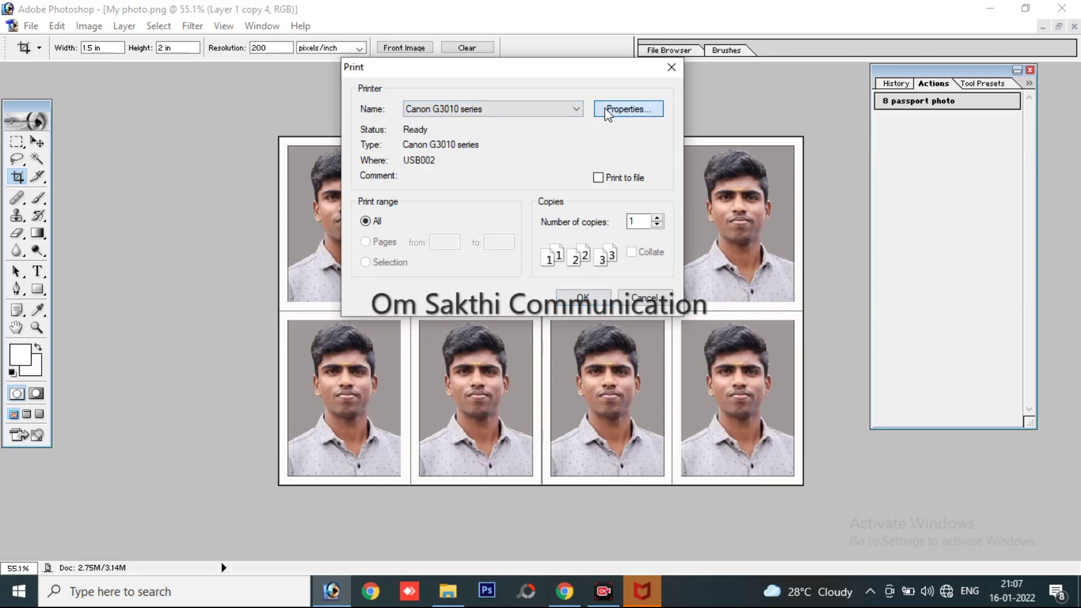
pyautogui.click(607, 112)
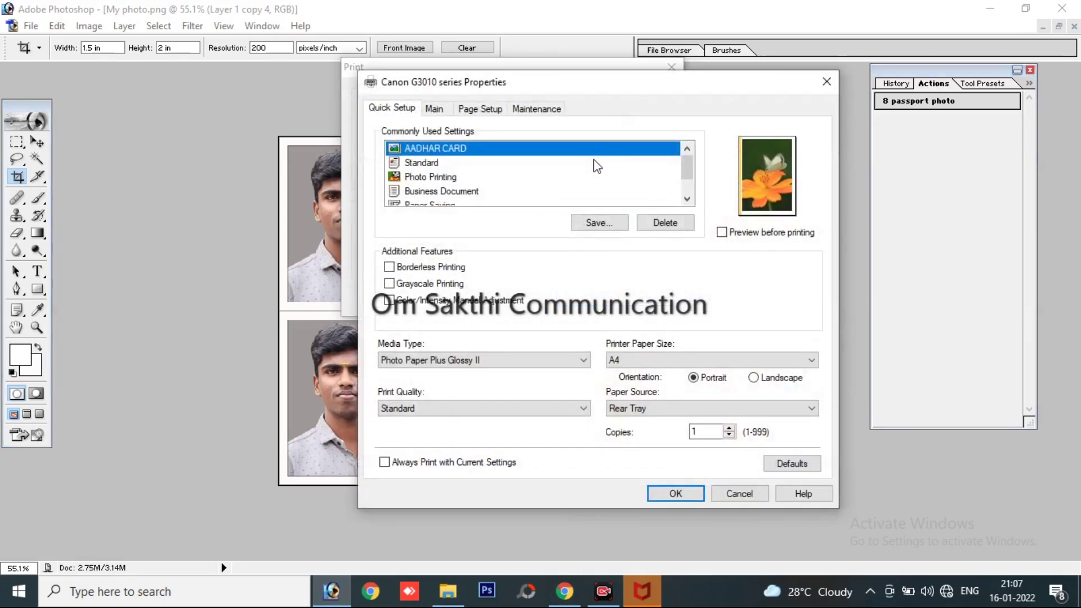
pyautogui.click(580, 166)
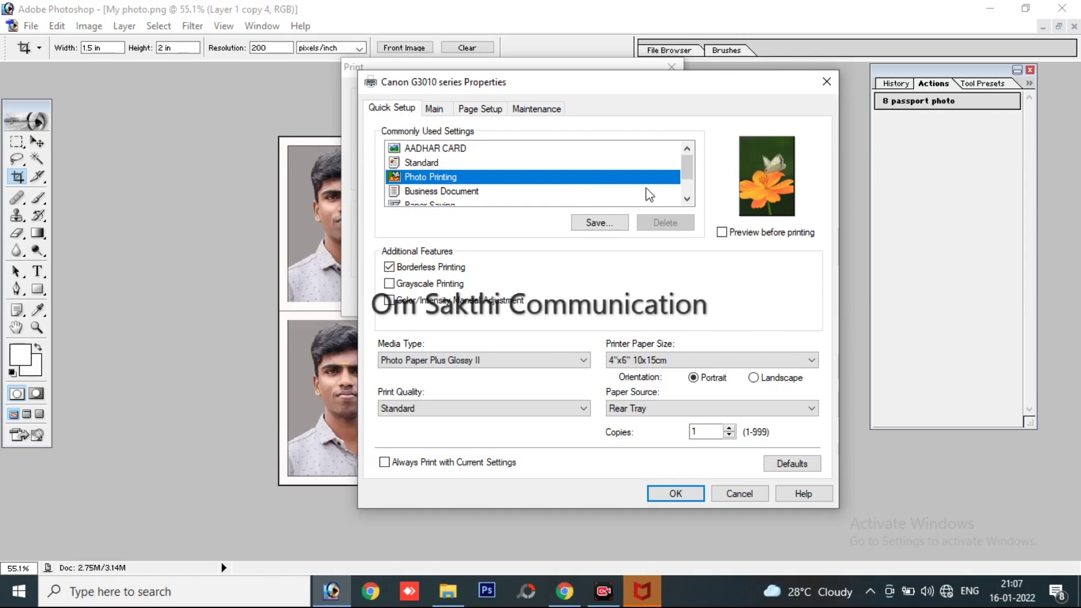
# Step: Set the printer to A4 paper and High quality, then print the photo sheet
pyautogui.click(812, 361)
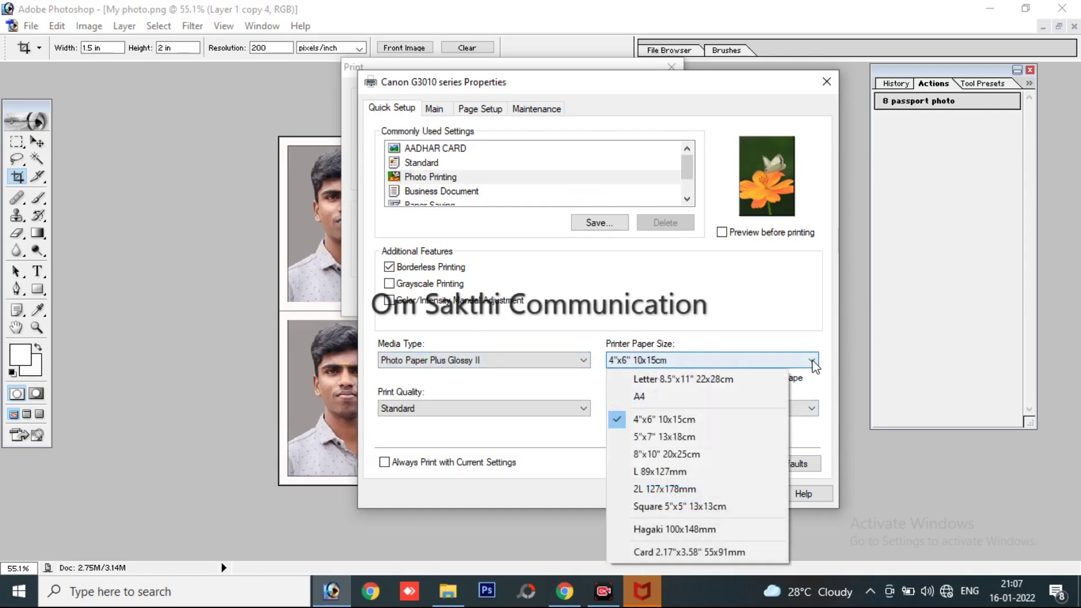
pyautogui.click(737, 401)
pyautogui.click(554, 409)
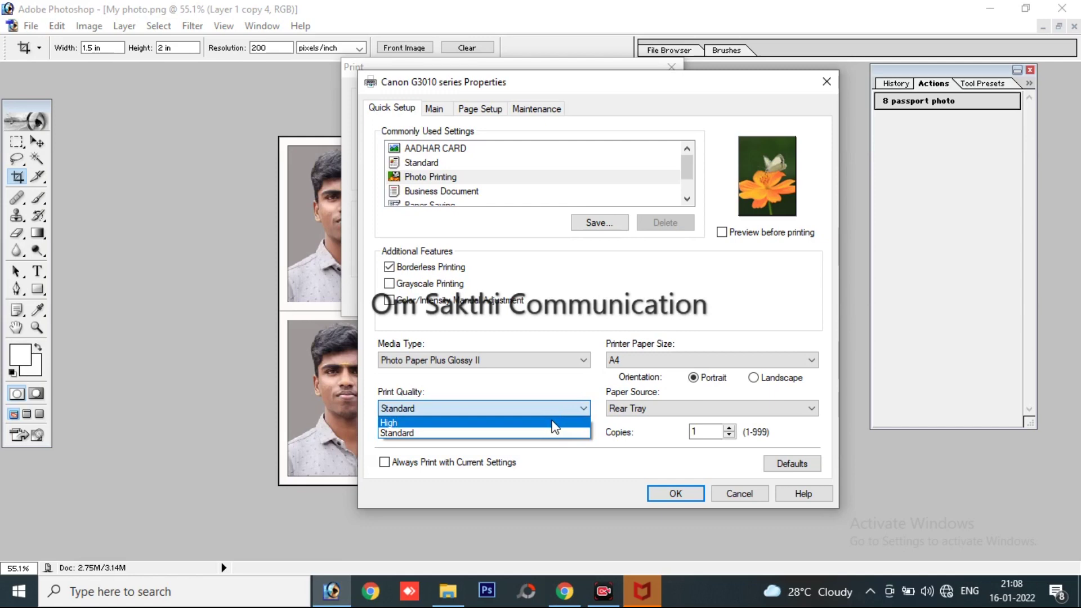
pyautogui.click(554, 423)
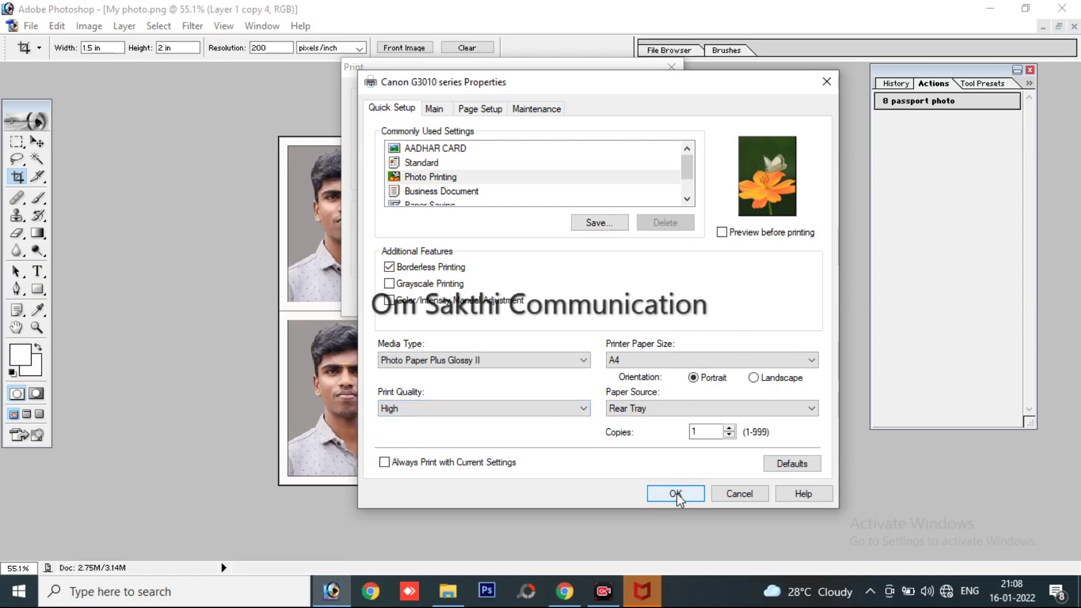
pyautogui.click(675, 493)
pyautogui.moveTo(560, 72); pyautogui.dragTo(448, 291)
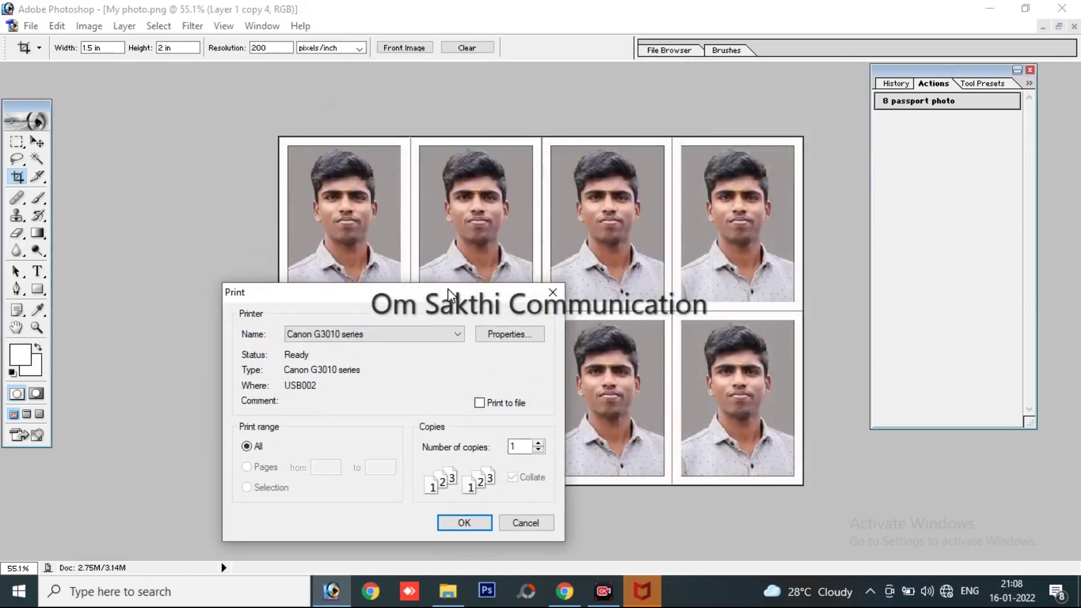
pyautogui.click(465, 523)
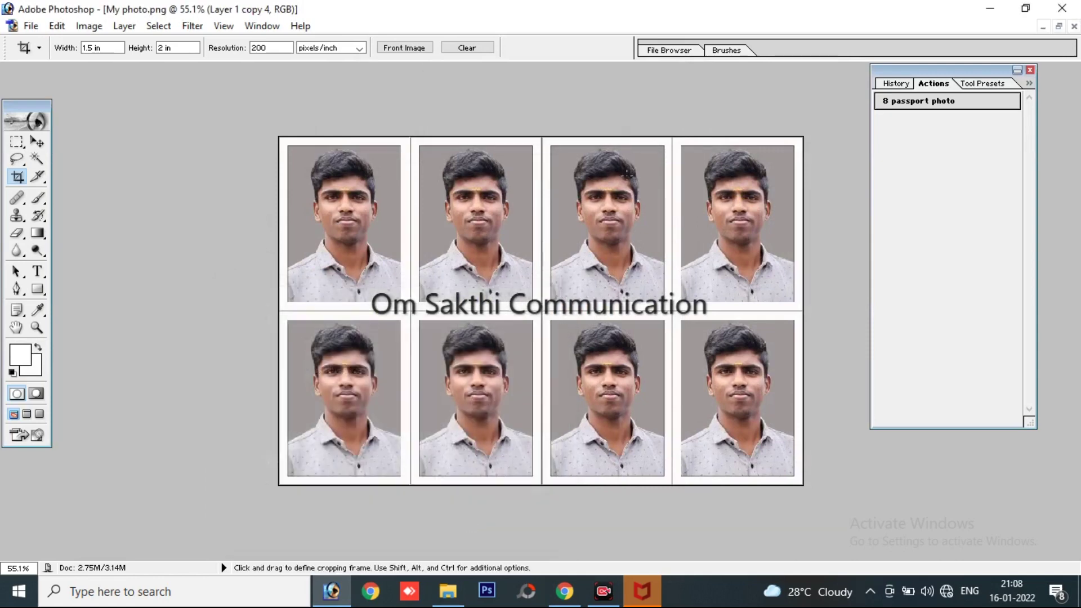